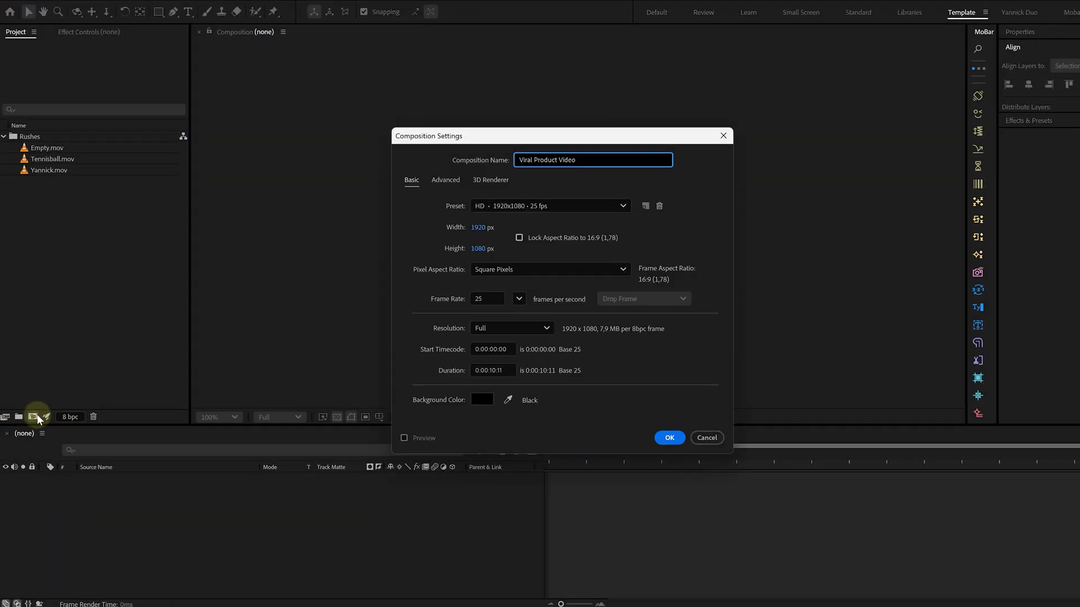
Create the composition and place the Yannick.mov footage in its timeline.
left_click(669, 437)
left_click_drag(49, 170, 91, 521)
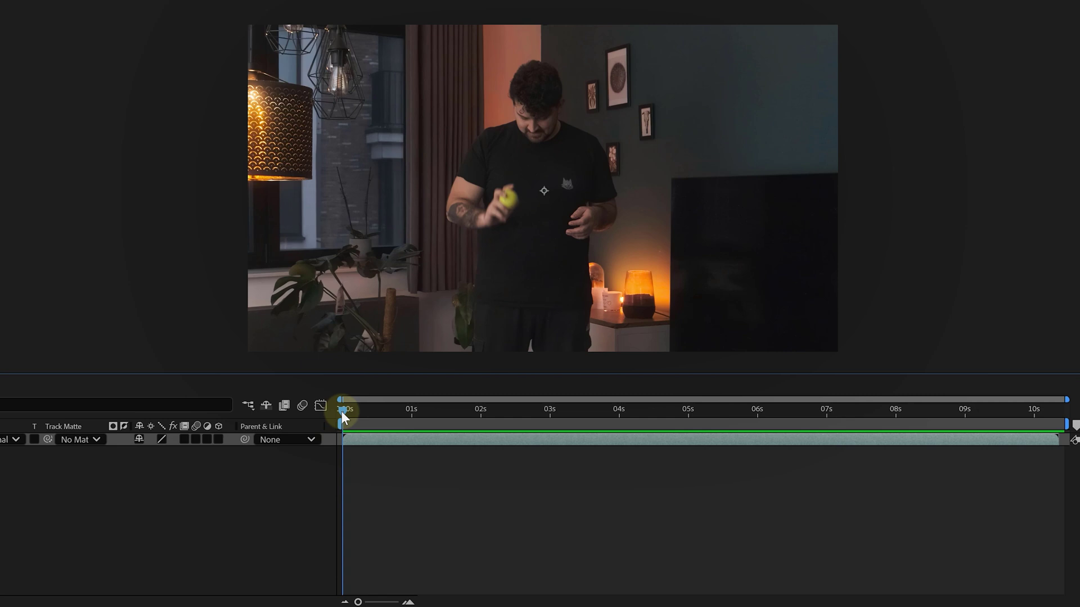
Split the Yannick.mov layer at the 4-second mark and duplicate the clip layer.
left_click_drag(342, 410, 612, 415)
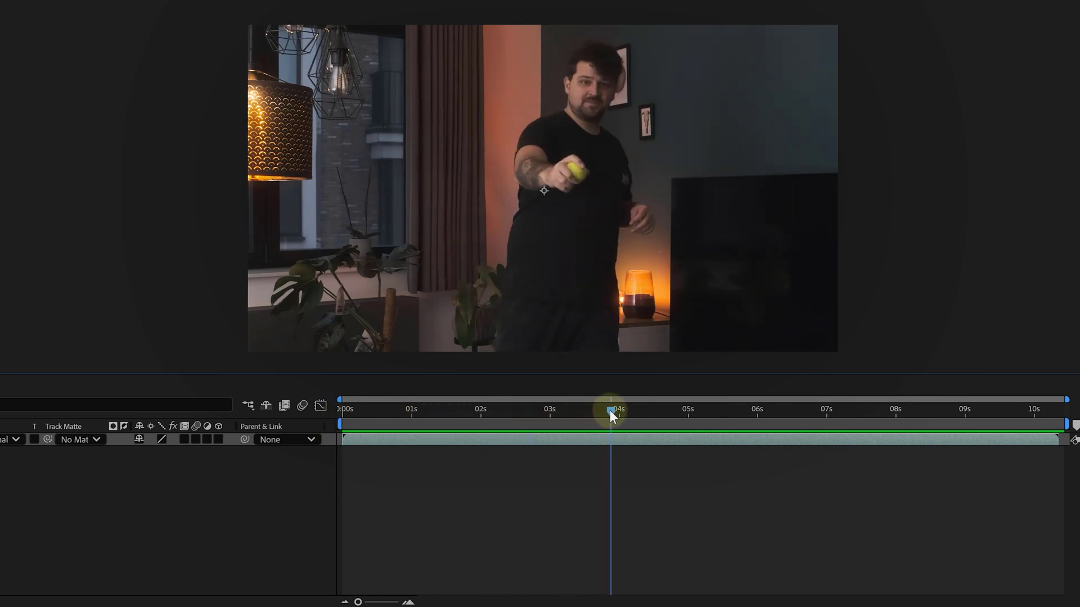
key("ctrl+shift+d")
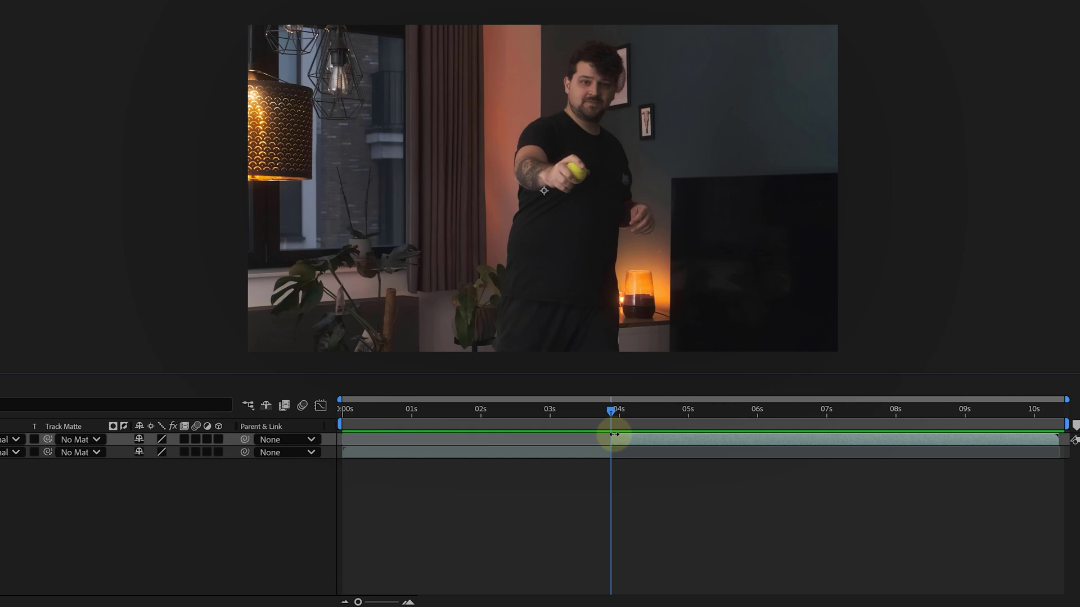
key("ctrl+d")
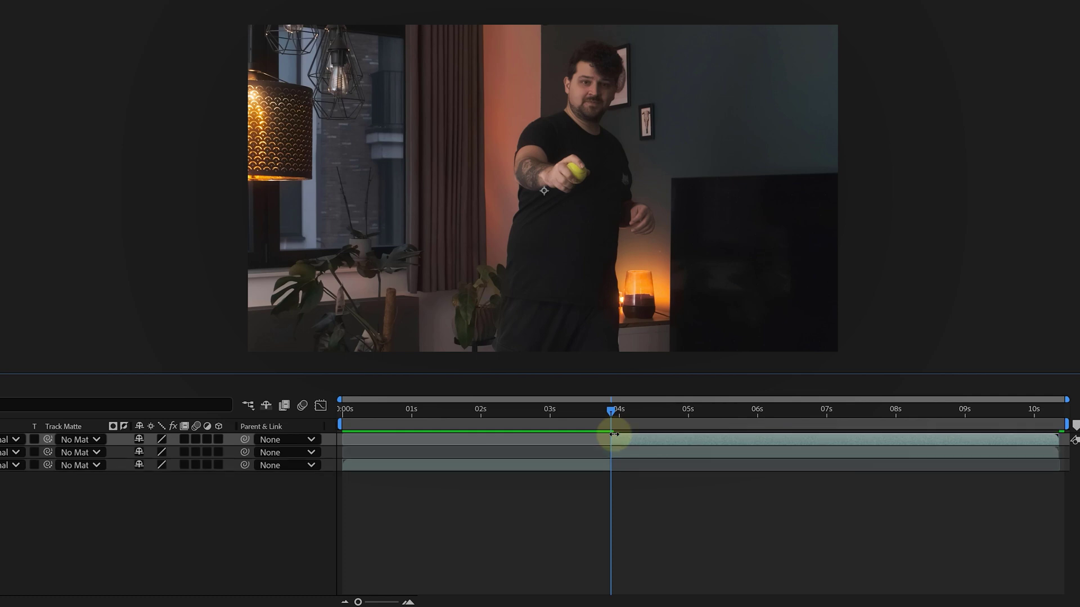
Freeze the top layer at the current frame, trim its out-point, and push the next clip later.
right_click(614, 434)
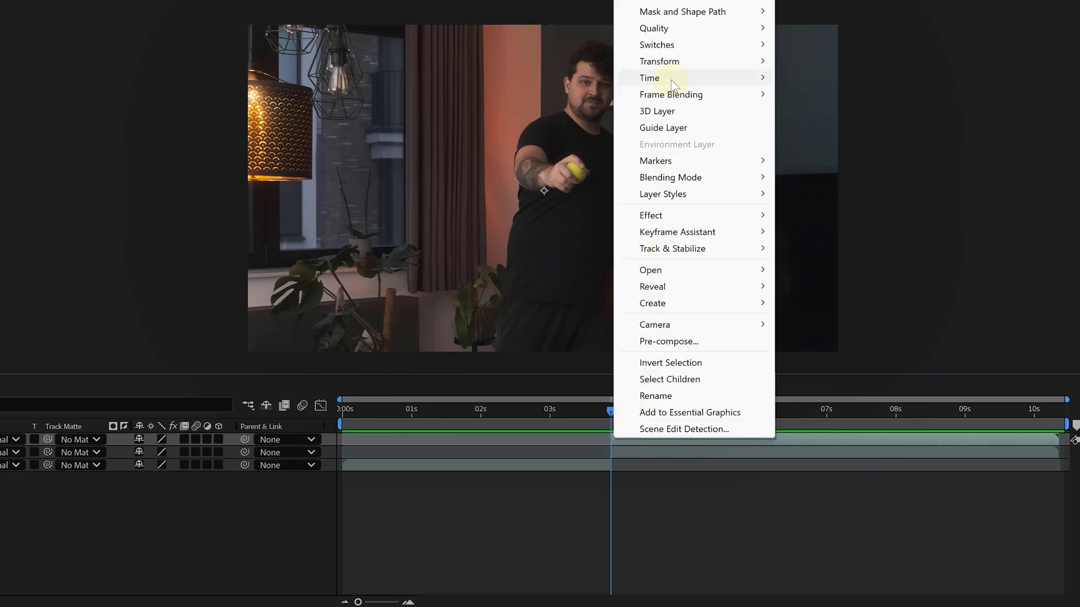
mouse_move(680, 84)
left_click(826, 128)
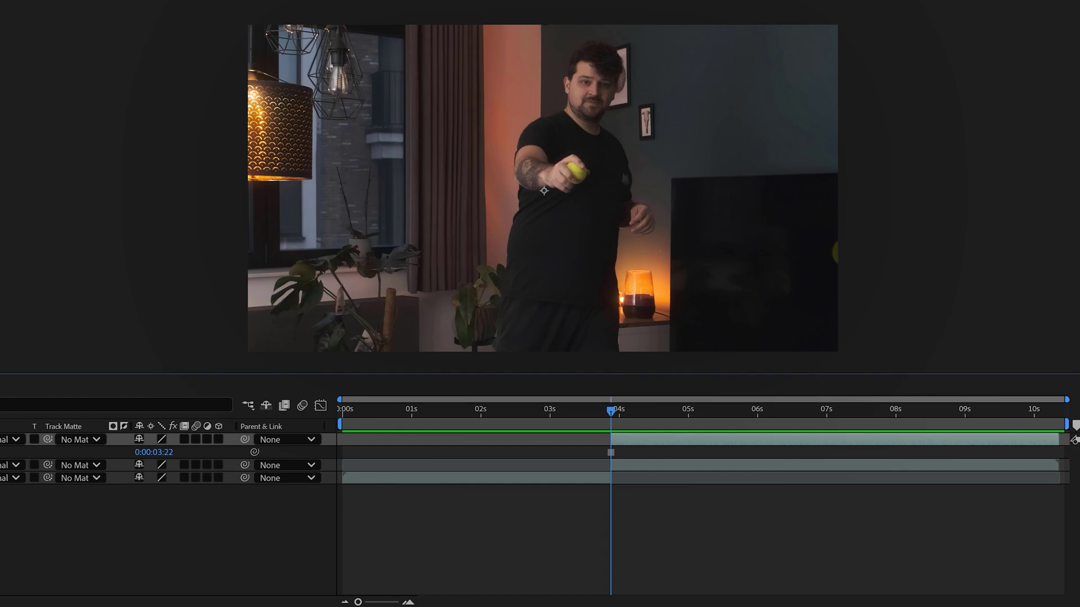
left_click_drag(1057, 439, 762, 439)
left_click_drag(669, 466, 794, 467)
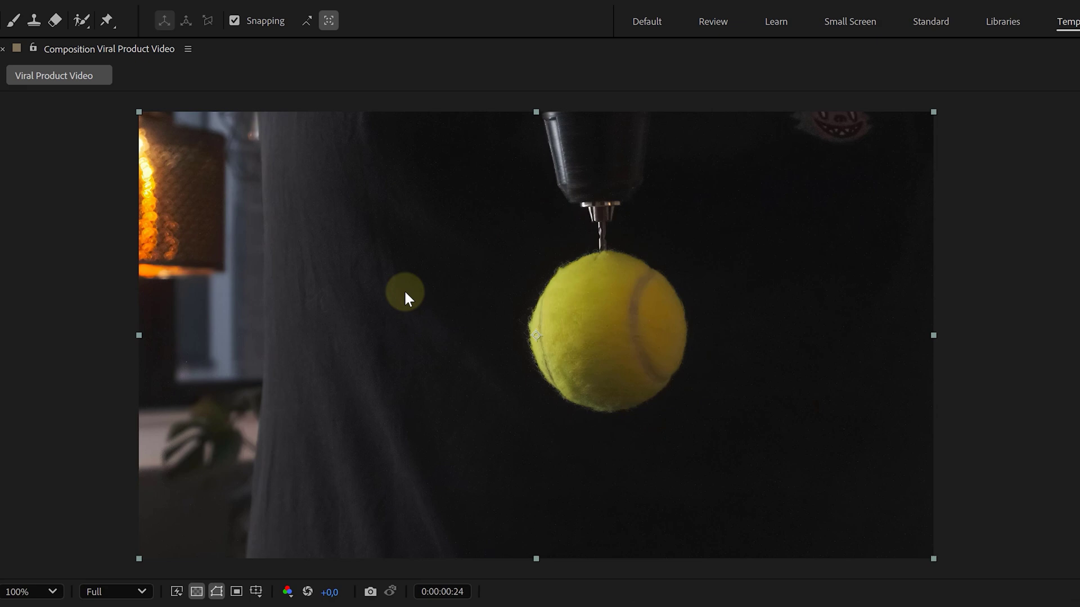
Paint a Roto Brush stroke over the ball in the Tennisball layer to separate it.
left_click(81, 20)
double_click(572, 346)
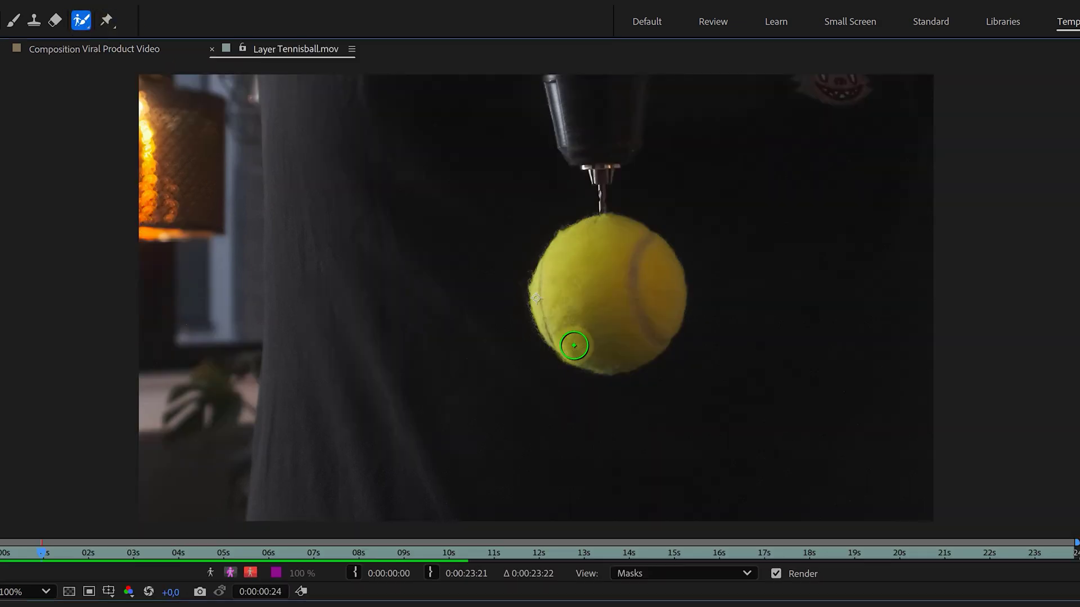
mouse_move(599, 231)
left_mouse_down()
mouse_move(567, 244)
mouse_move(557, 279)
mouse_move(569, 324)
mouse_move(639, 327)
left_mouse_up()
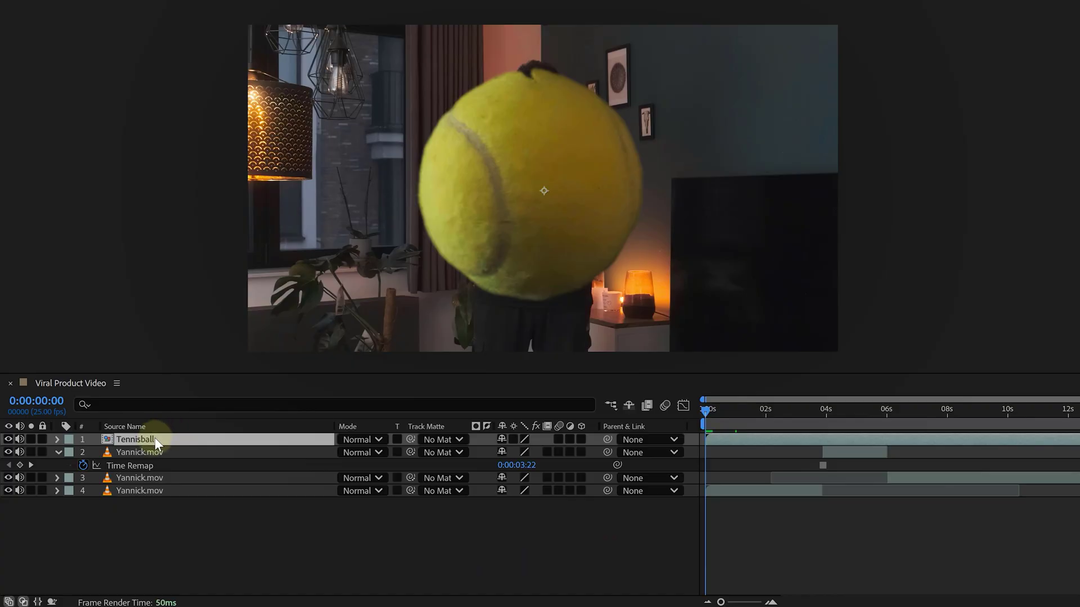
Enable time remapping on Tennisball, add a remap keyframe near 6 seconds, and retime the last keyframe.
right_click(154, 438)
mouse_move(202, 79)
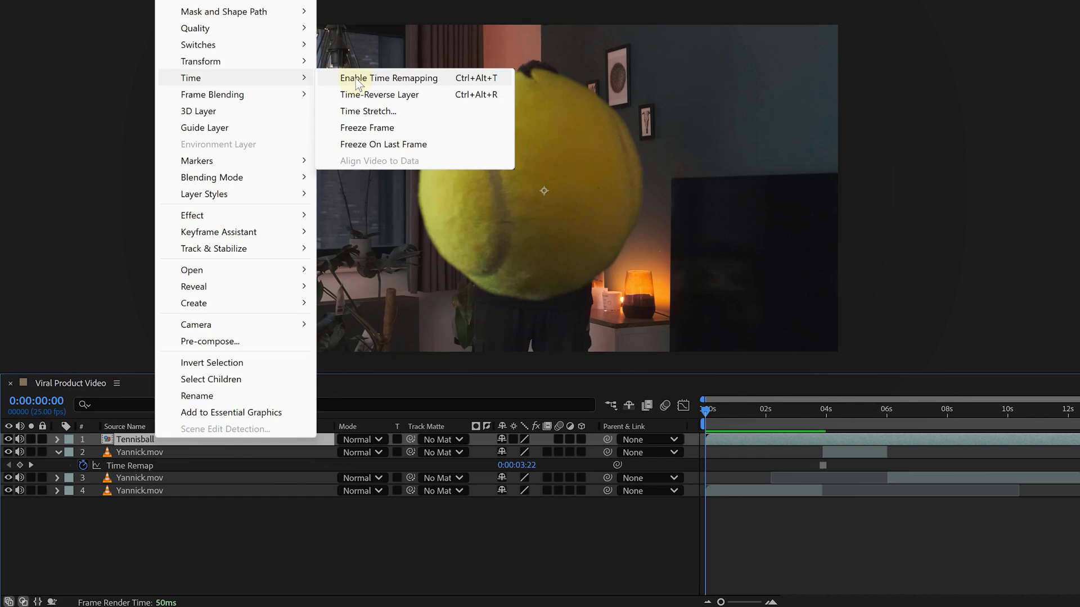
left_click(380, 79)
left_click_drag(706, 410, 887, 414)
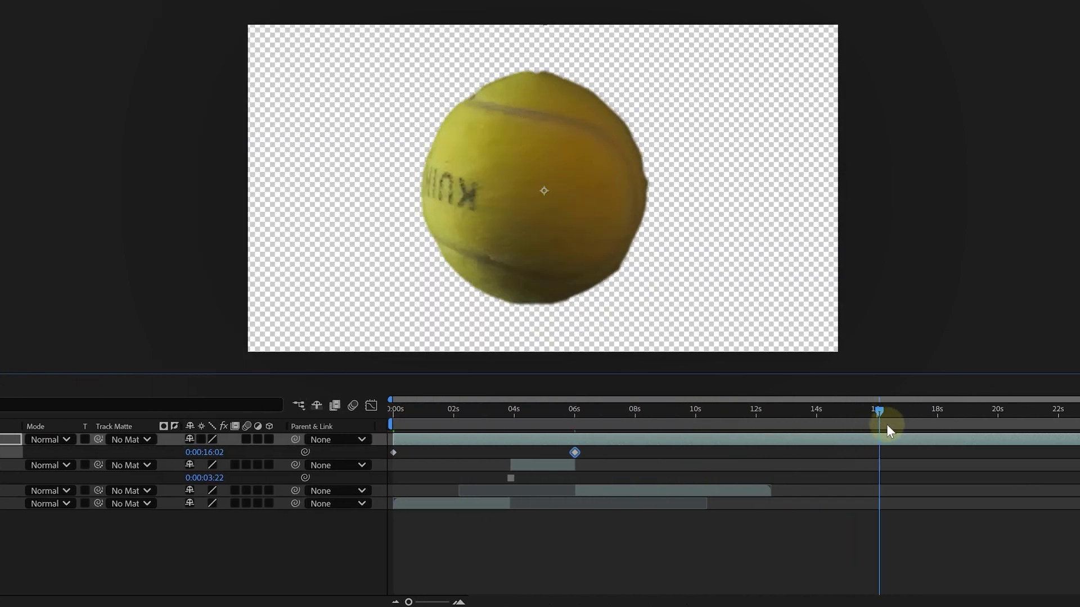
left_click_drag(887, 426, 923, 433)
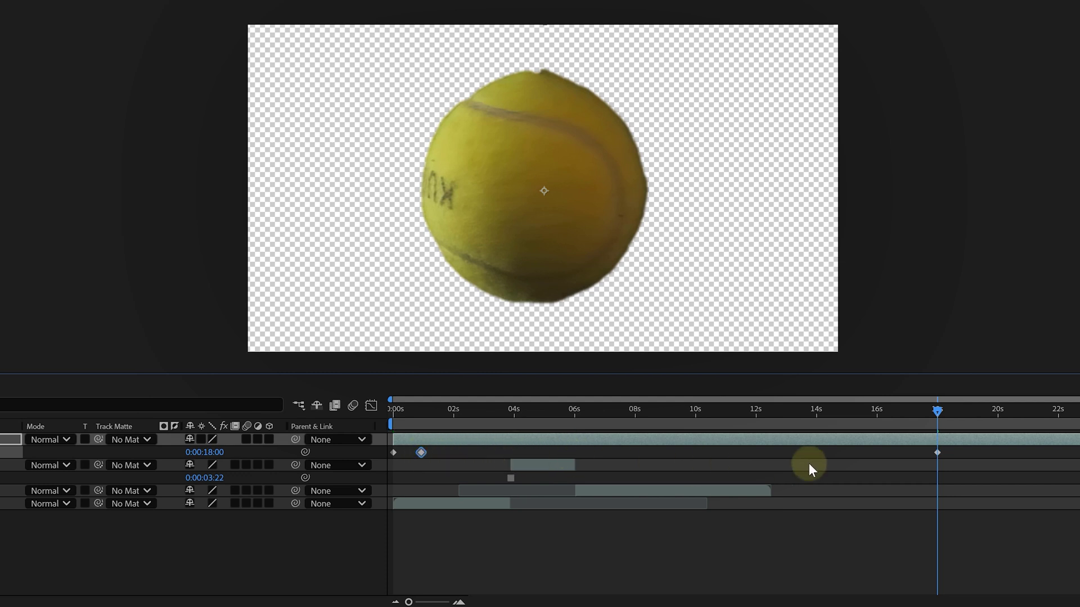
left_click_drag(937, 452, 817, 446)
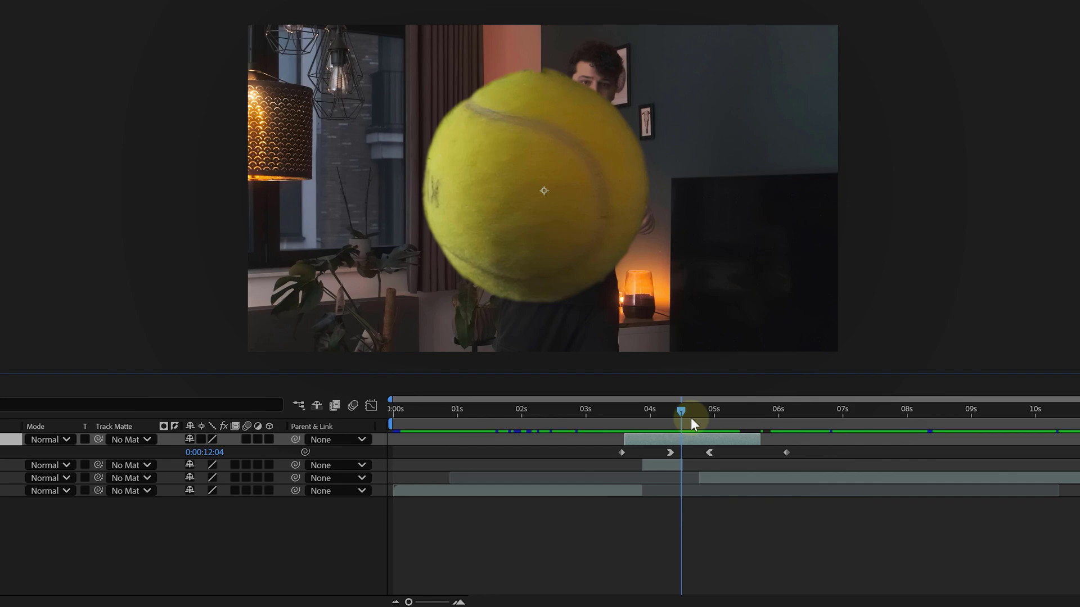
Pre-compose the ball layer into a new composition named 'Tennisball Speedramp'.
right_click(657, 441)
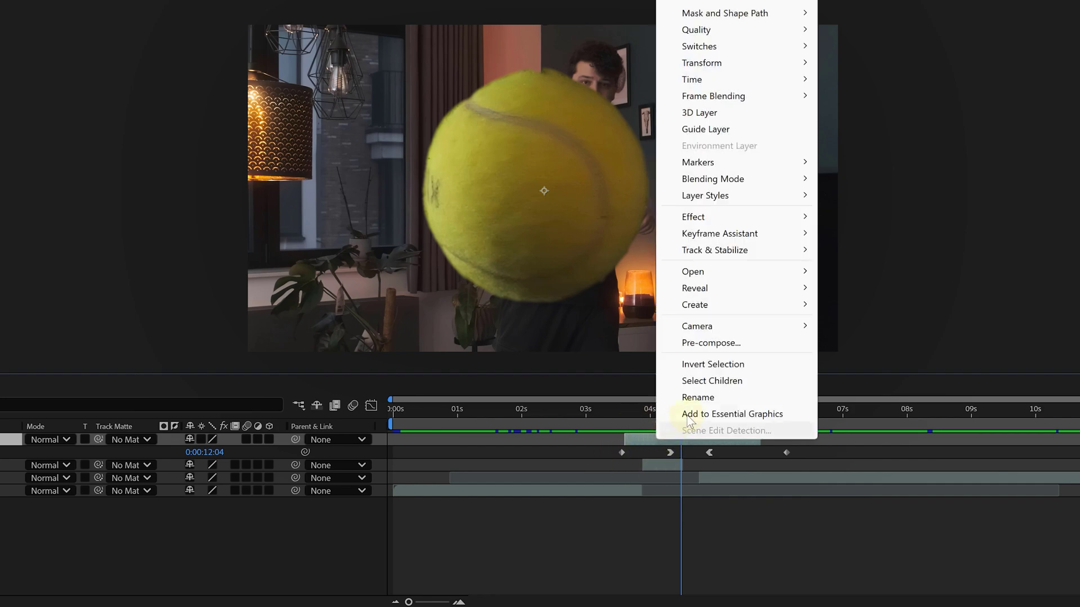
left_click(711, 343)
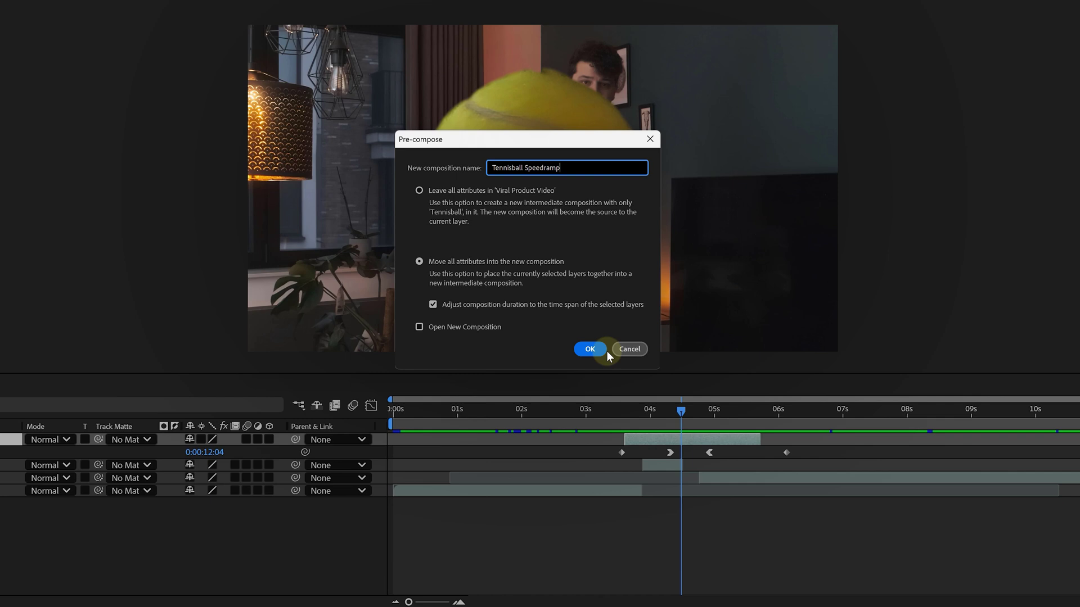
left_click(605, 350)
At about 3.6 seconds, reveal the nested layer's Position and Scale properties.
left_click(626, 410)
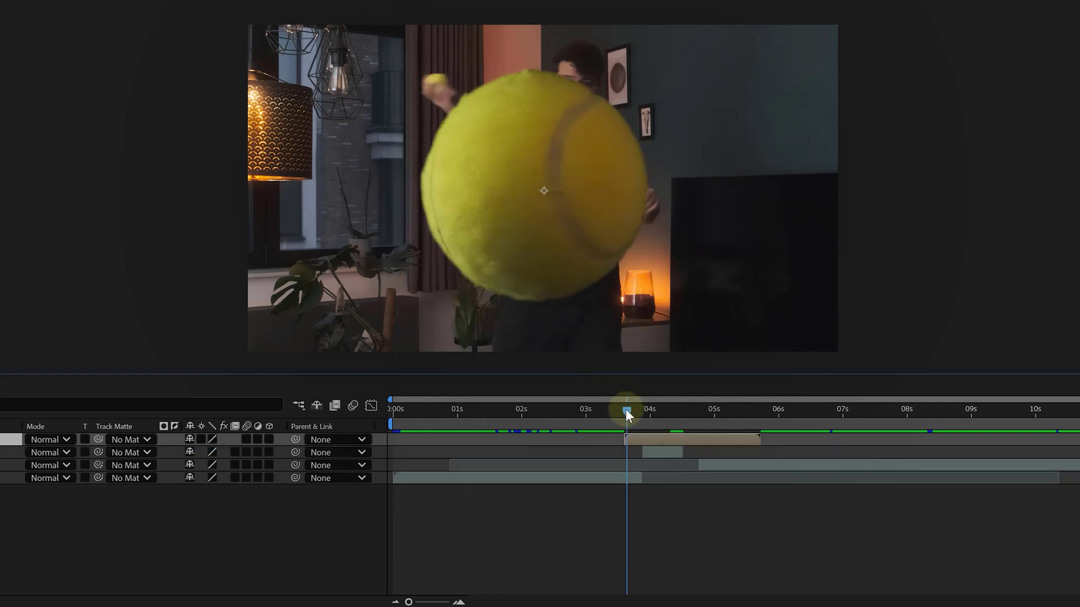
key("p")
key("shift+s")
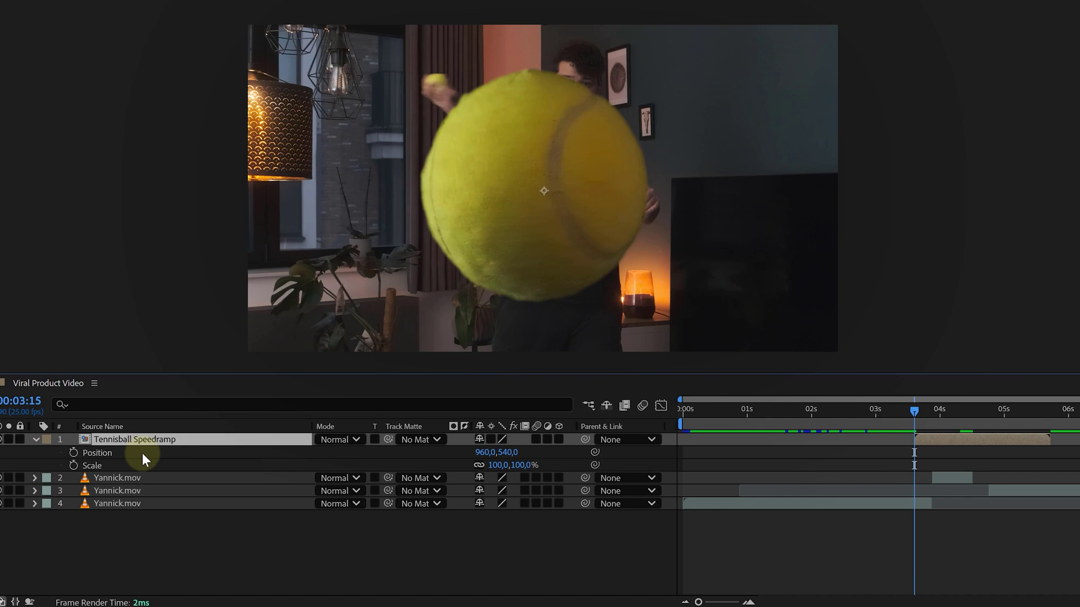
Keyframe the ball at about 7% scale, positioned on the real ball in his hand.
left_click(97, 453)
left_click(97, 465)
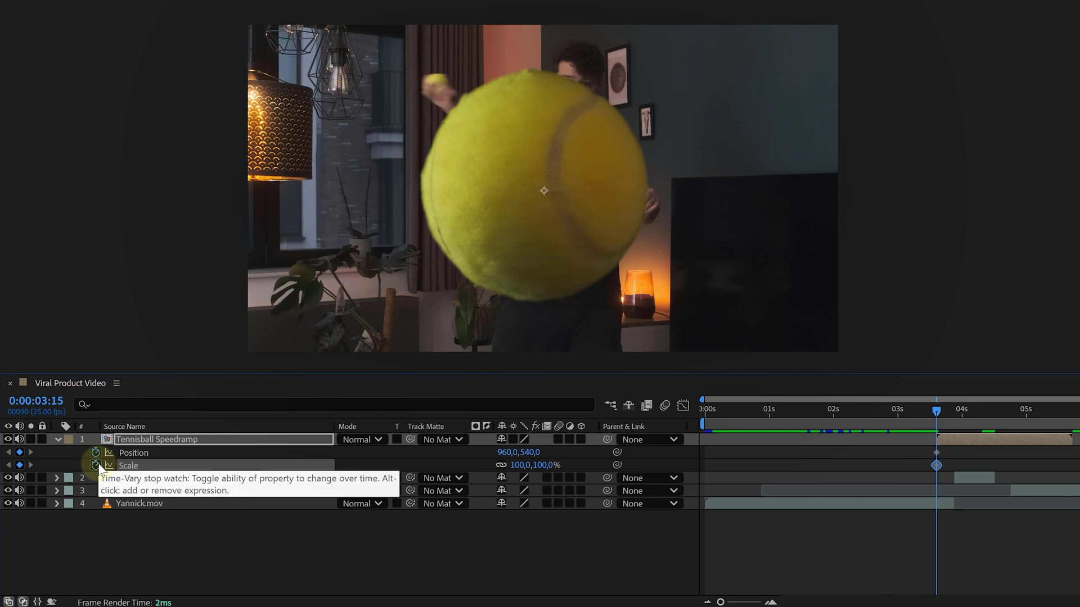
left_click_drag(515, 465, 454, 467)
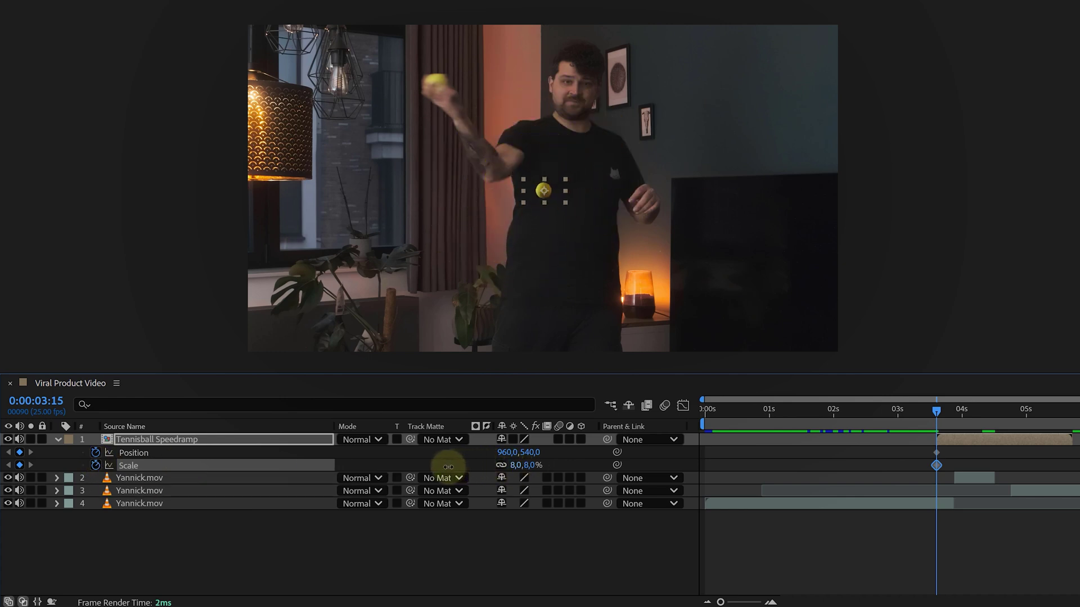
left_click_drag(551, 194, 438, 84)
left_click(937, 402)
Add 100% centred ball keyframes with a curved flight path, moved to 4:16.
left_click_drag(978, 422, 980, 422)
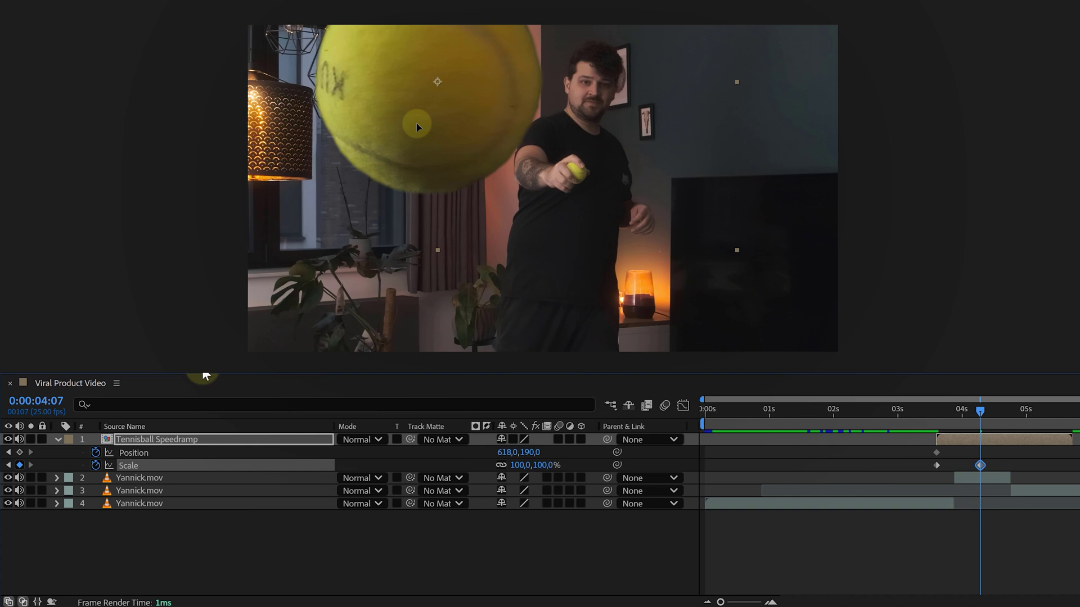
left_click_drag(416, 122, 568, 194)
left_click(568, 194)
mouse_move(425, 156)
left_mouse_down()
mouse_move(433, 164)
mouse_move(434, 150)
left_mouse_up()
left_click_drag(1006, 400, 1004, 472)
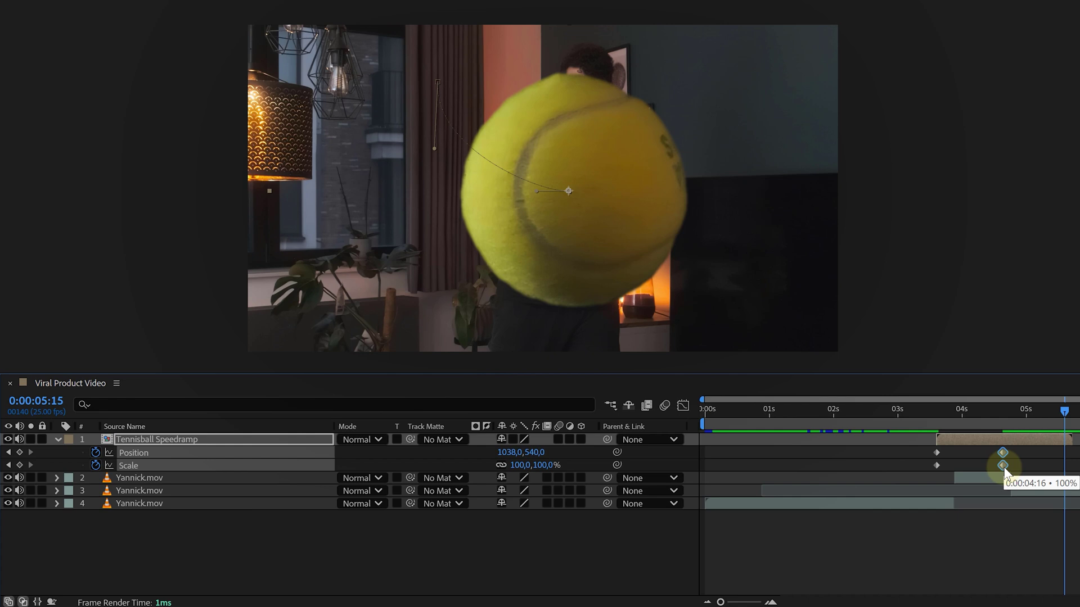
Shrink the ball to 12% at 5:15, move it upward, and preview the animation.
left_click_drag(520, 465, 474, 467)
left_click_drag(576, 199, 589, 136)
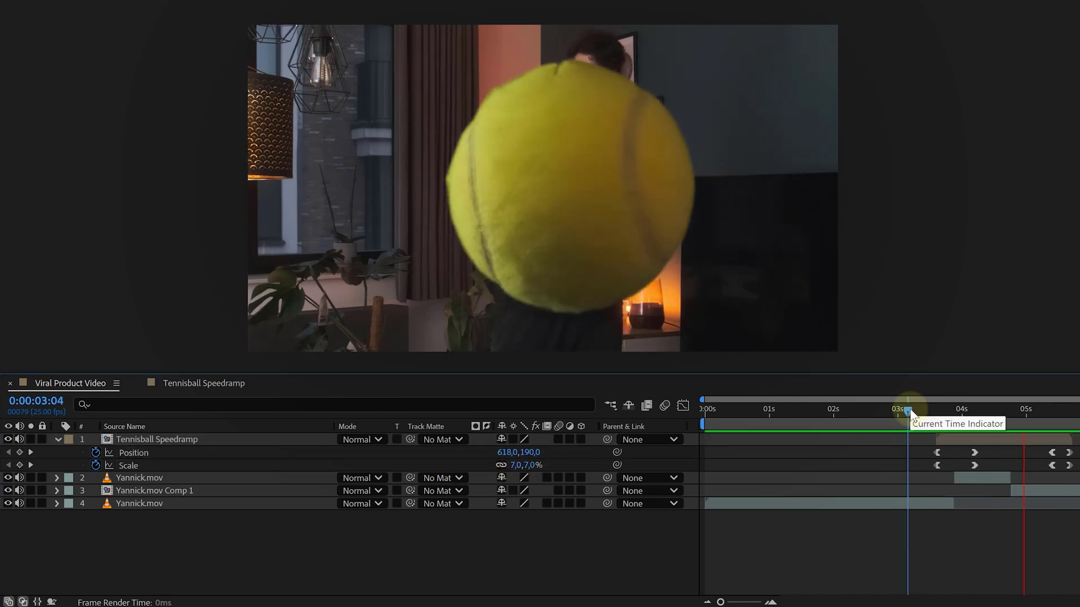
key("space")
key("space")
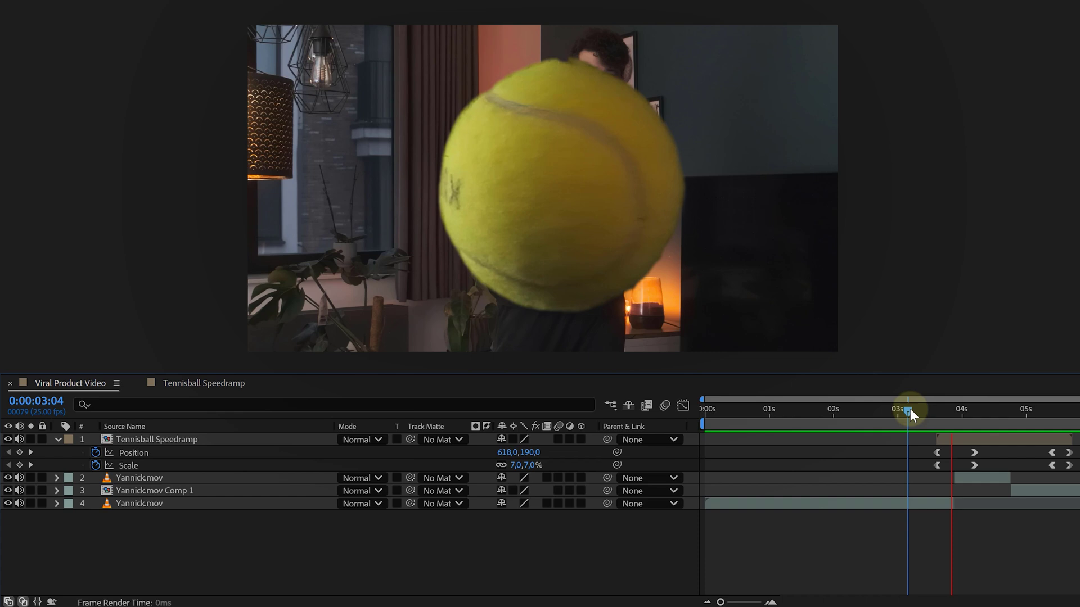
Add a new adjustment layer to the composition.
right_click(277, 538)
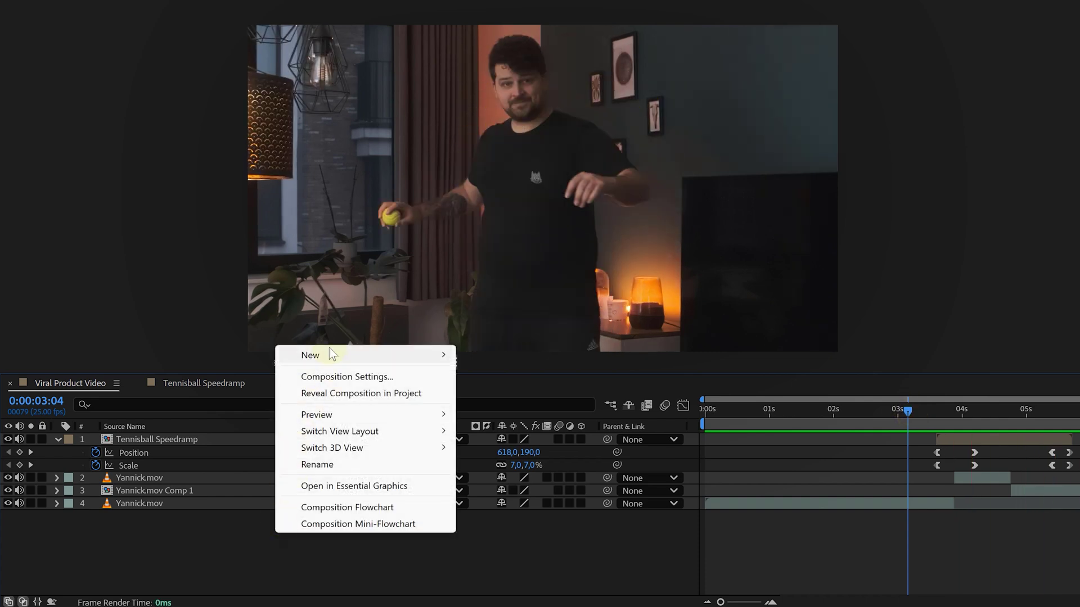
mouse_move(331, 354)
left_click(513, 476)
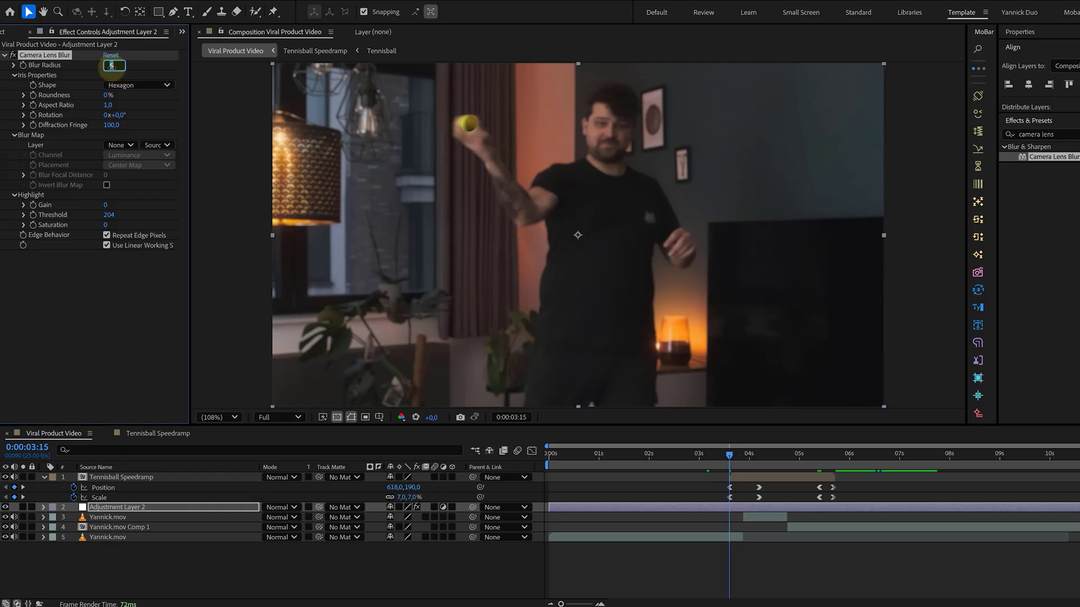
Keyframe the Camera Lens Blur radius from 0 at 4:05 to 50 at 5:10.
key("Return")
left_click(759, 457)
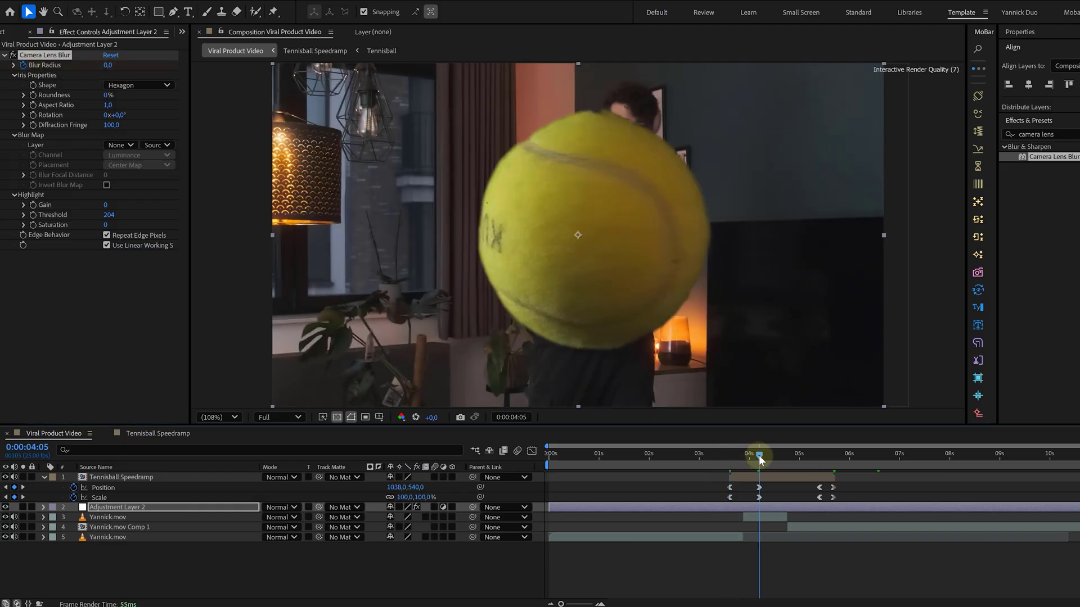
left_click(108, 65)
type("5")
left_click(819, 457)
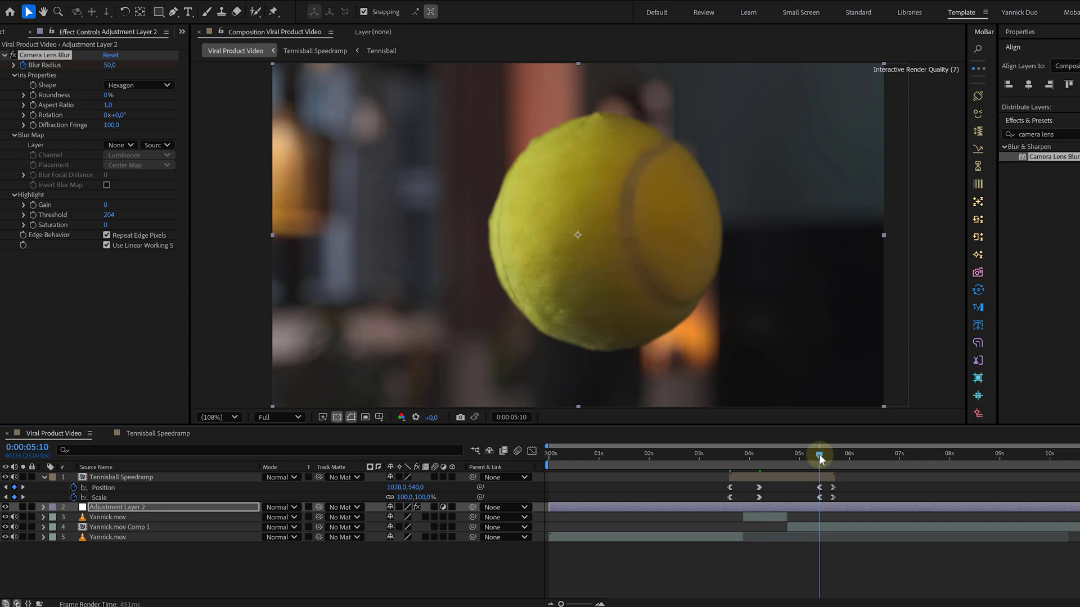
left_click(96, 61)
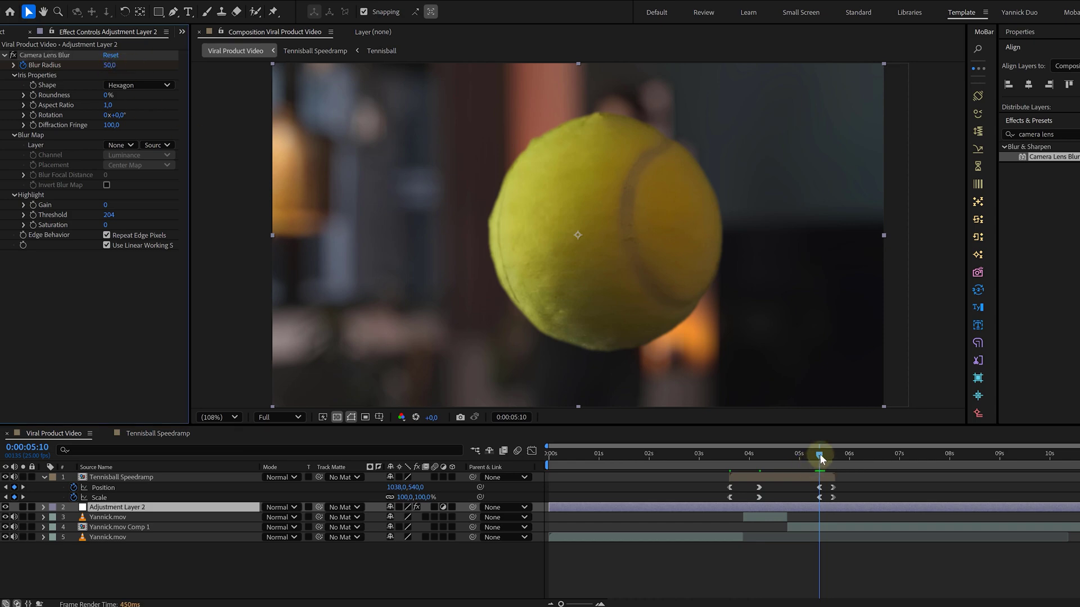
left_click_drag(819, 458, 832, 454)
left_click(112, 65)
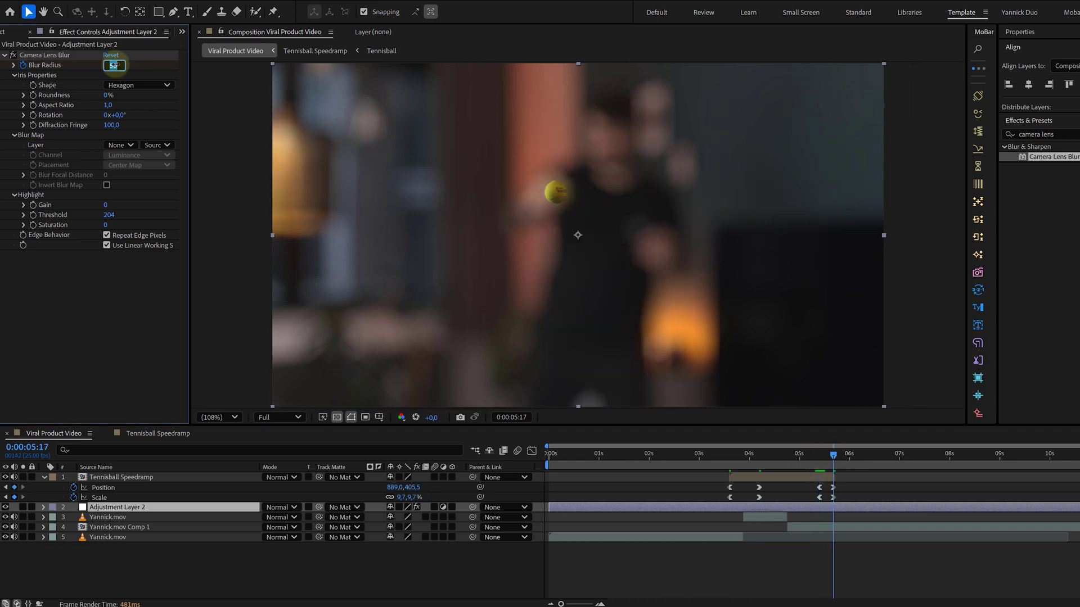